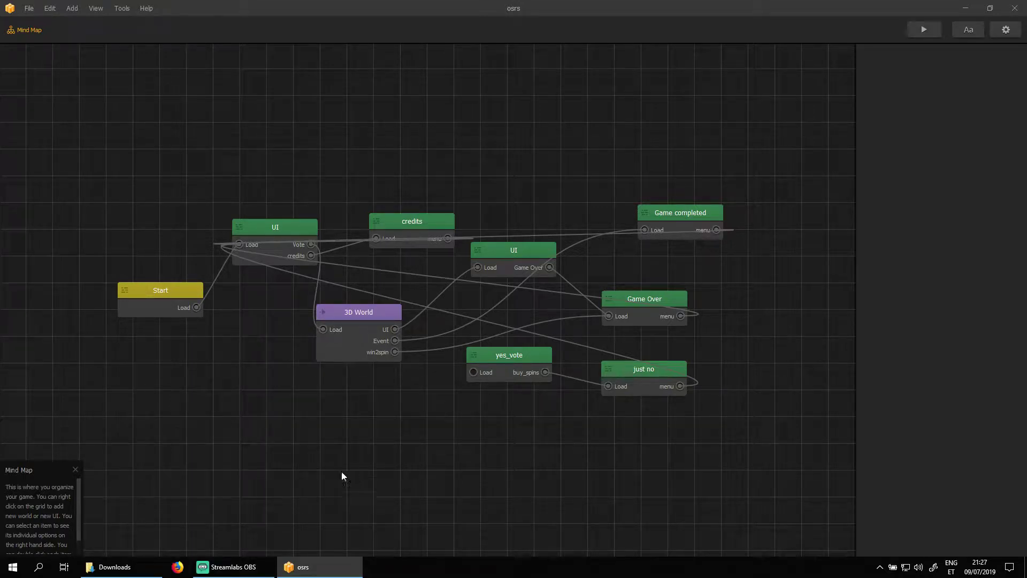
Open the 'no' object's node map from level section 1 of the 3D World
double_click(366, 316)
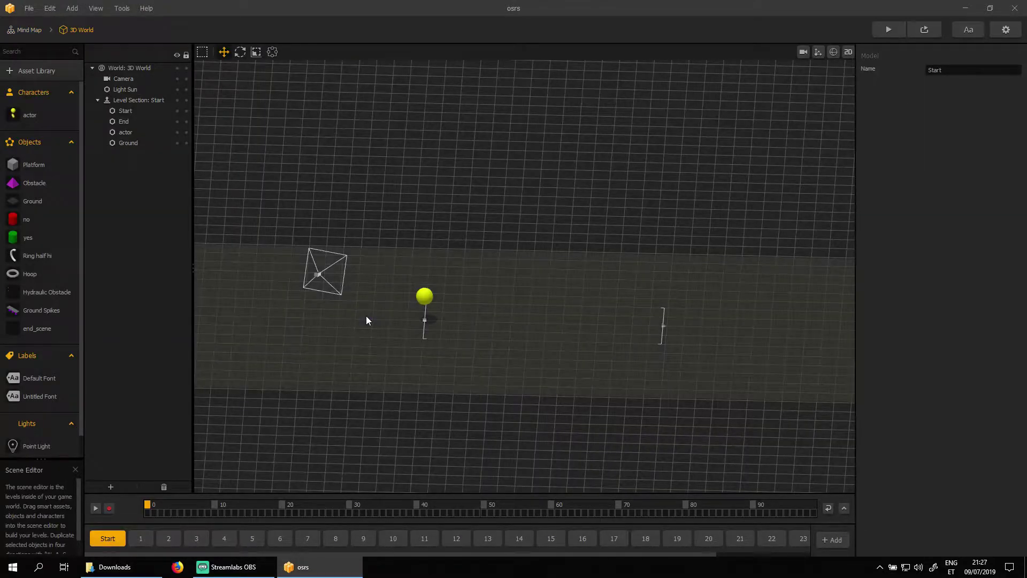
left_click(140, 538)
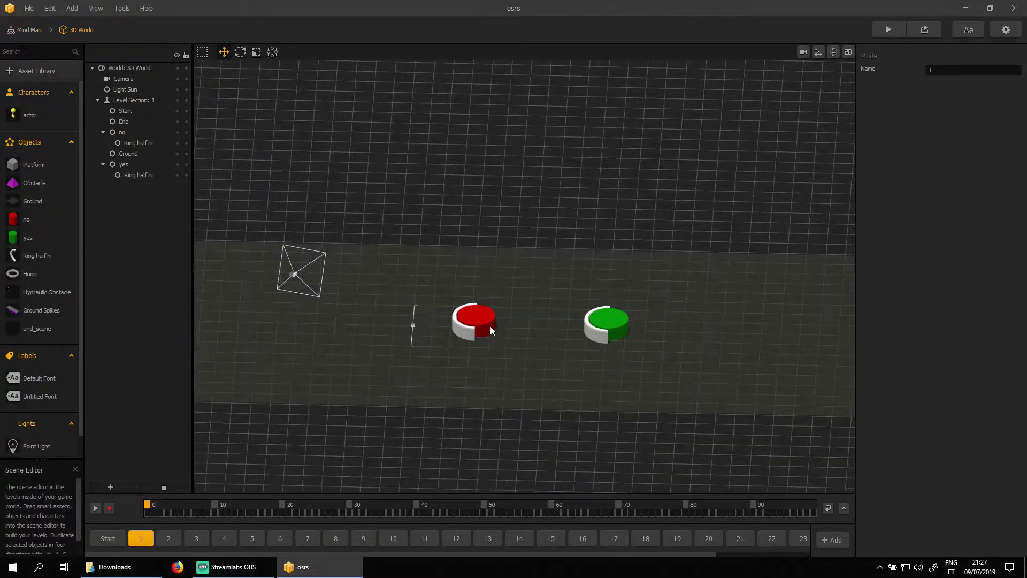
scroll(486, 336, "down", 1)
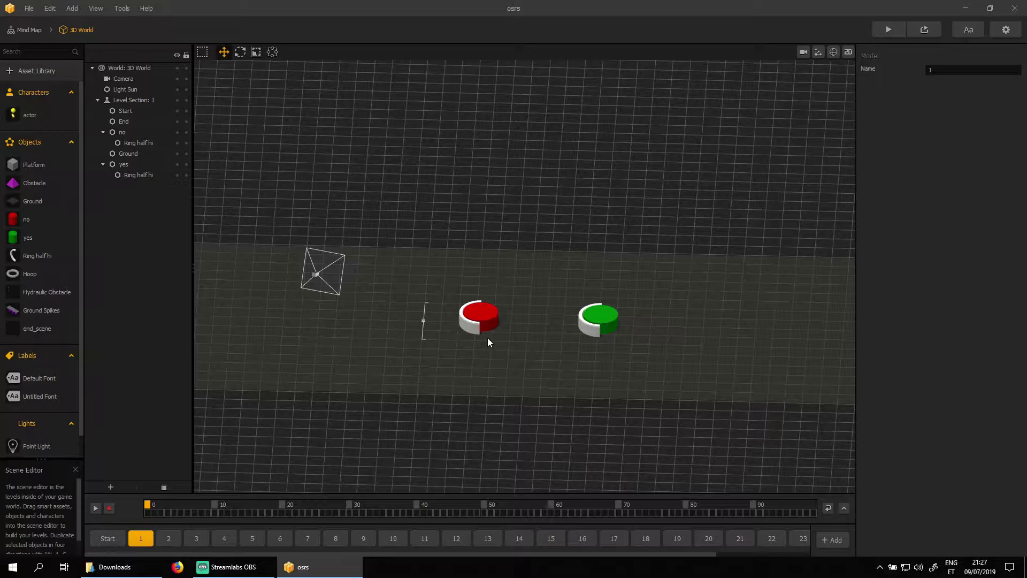
left_click(28, 217)
double_click(28, 218)
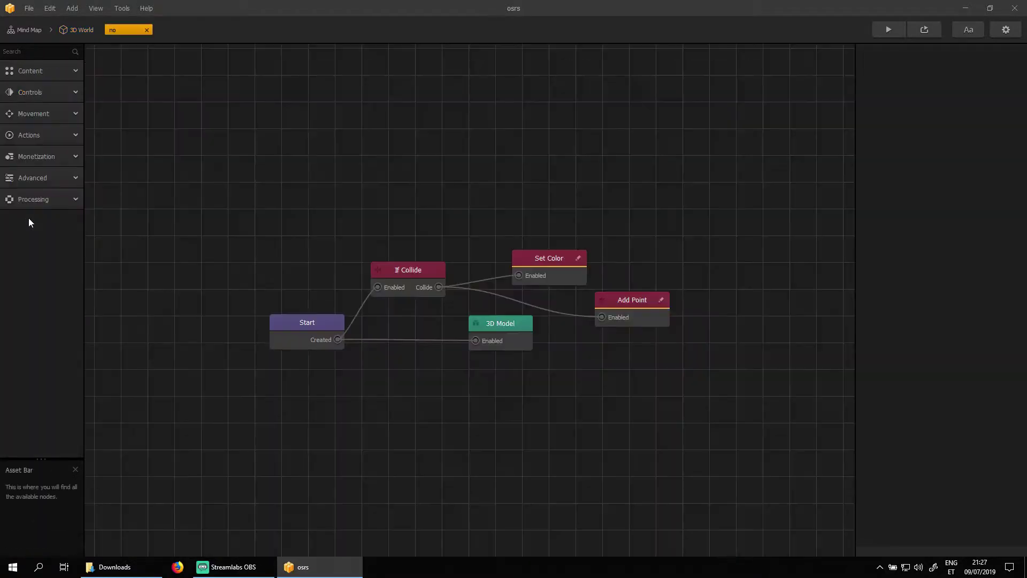
Add a Sound node from Content above the If Collide node
left_click(400, 273)
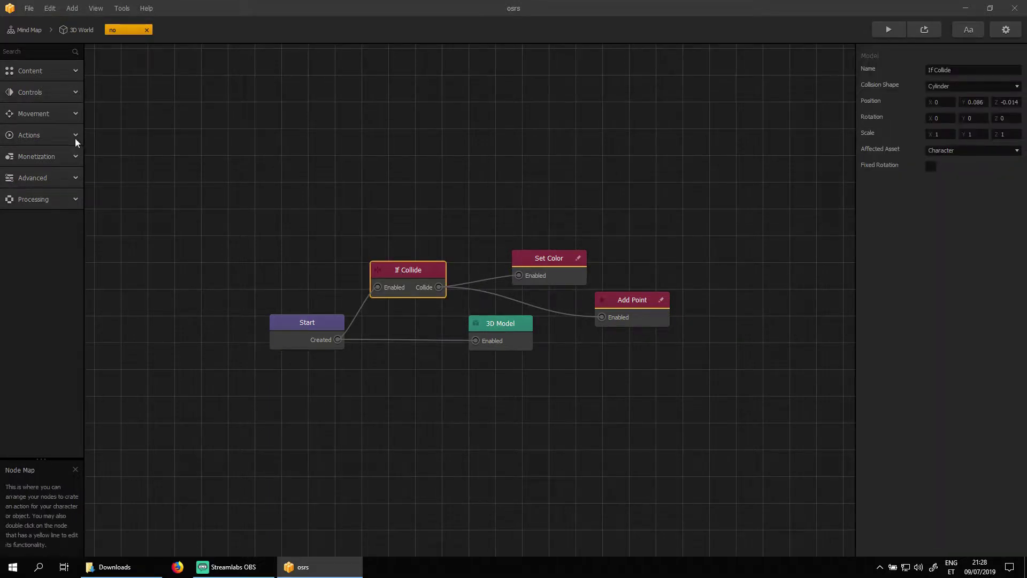
left_click(33, 74)
left_click_drag(51, 182, 365, 197)
left_click_drag(435, 185, 460, 193)
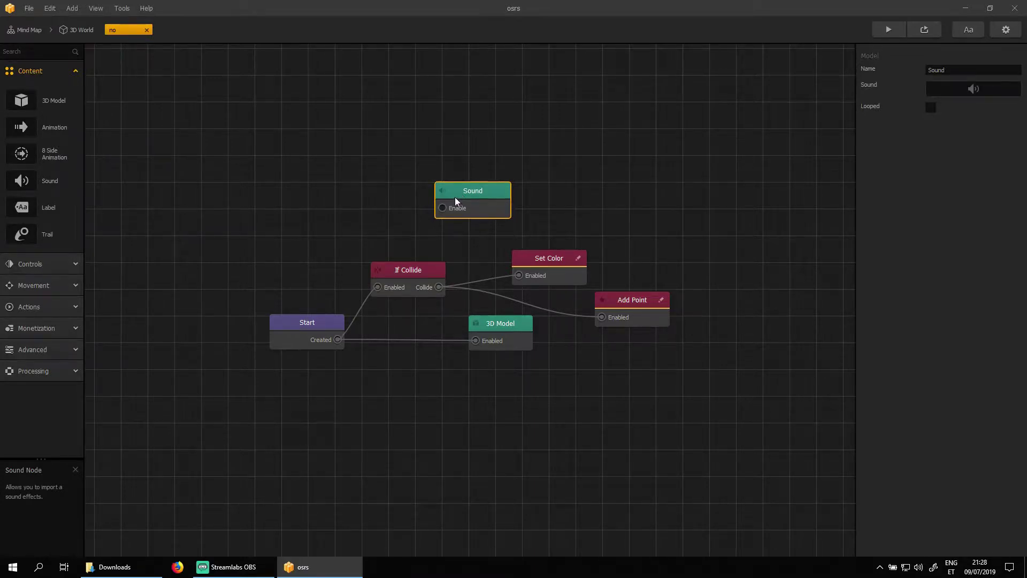
Assign noo.mp3 from Downloads to the Sound node and wire If Collide's Collide output to it
left_click(114, 567)
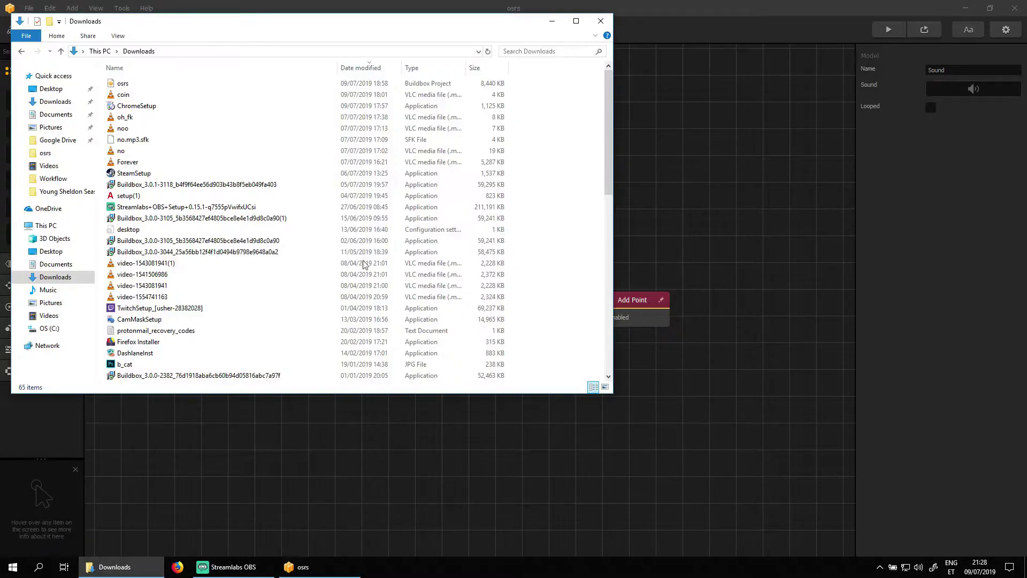
left_click_drag(130, 130, 955, 91)
left_click(914, 162)
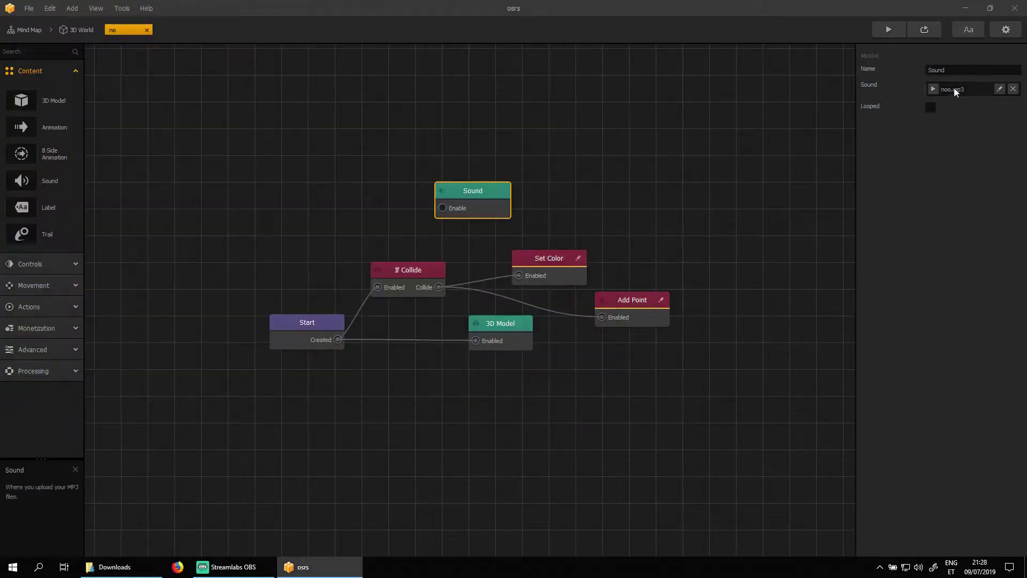
mouse_move(929, 96)
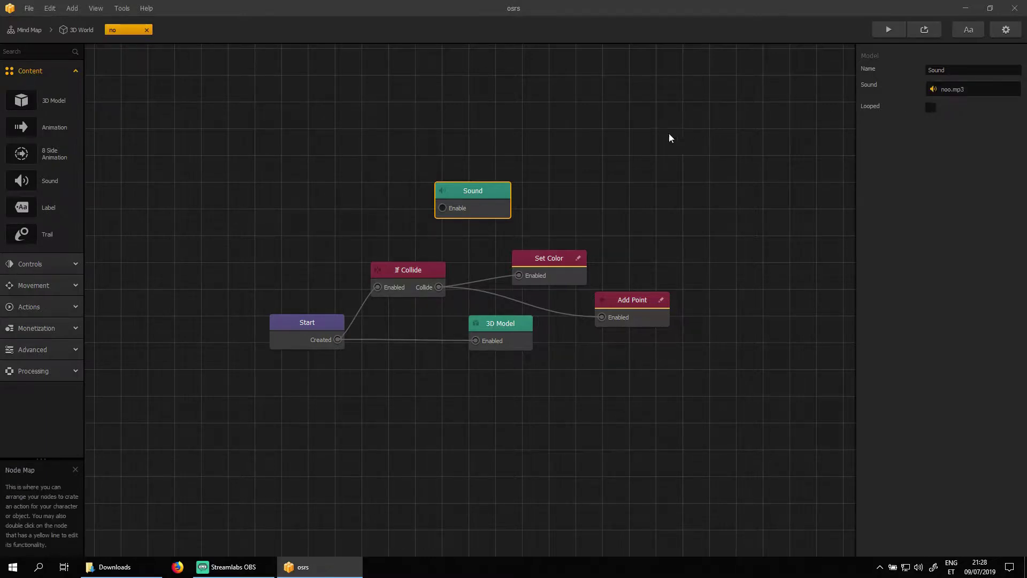
left_click_drag(438, 287, 442, 208)
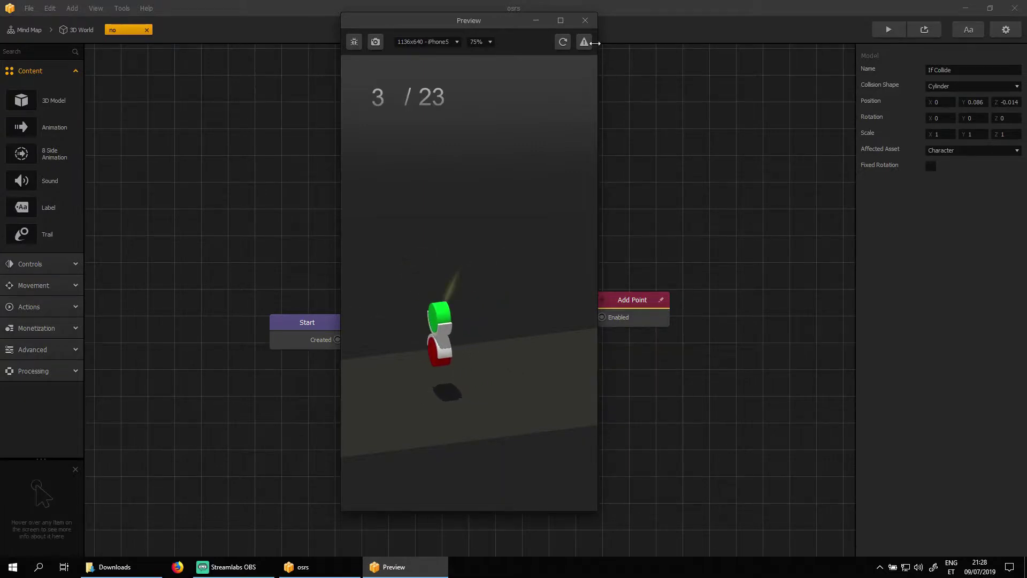
Close the game preview and select the Sound node
left_click(585, 22)
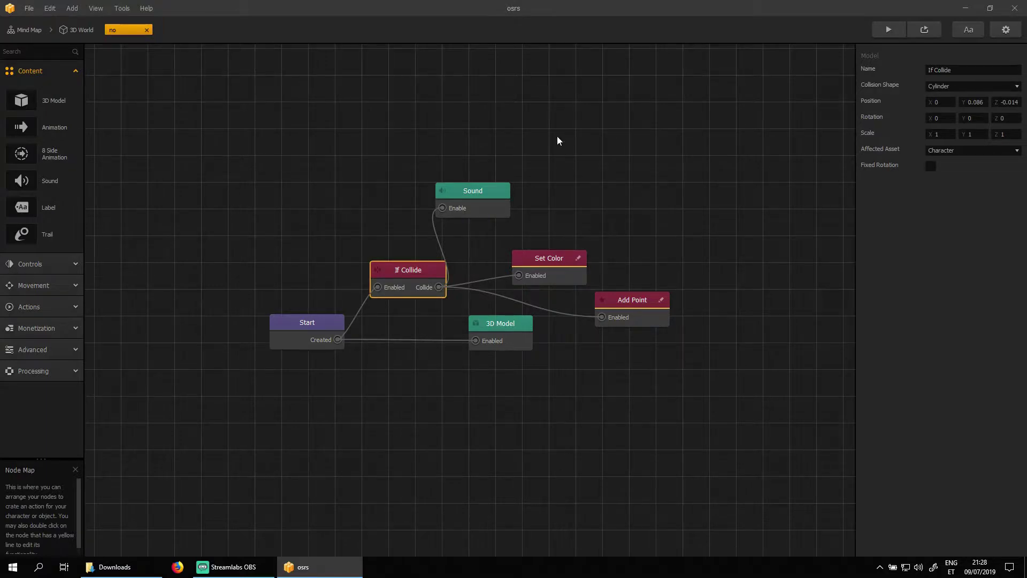
left_click(478, 191)
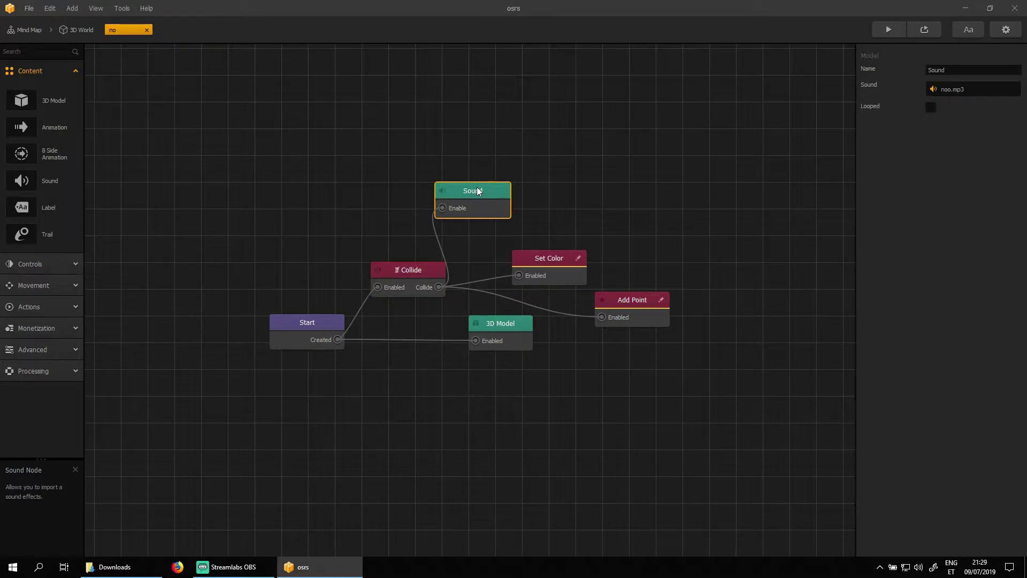
Delete the Sound node, then add a Cube object to the 3D World and remove its mesh
key("Delete")
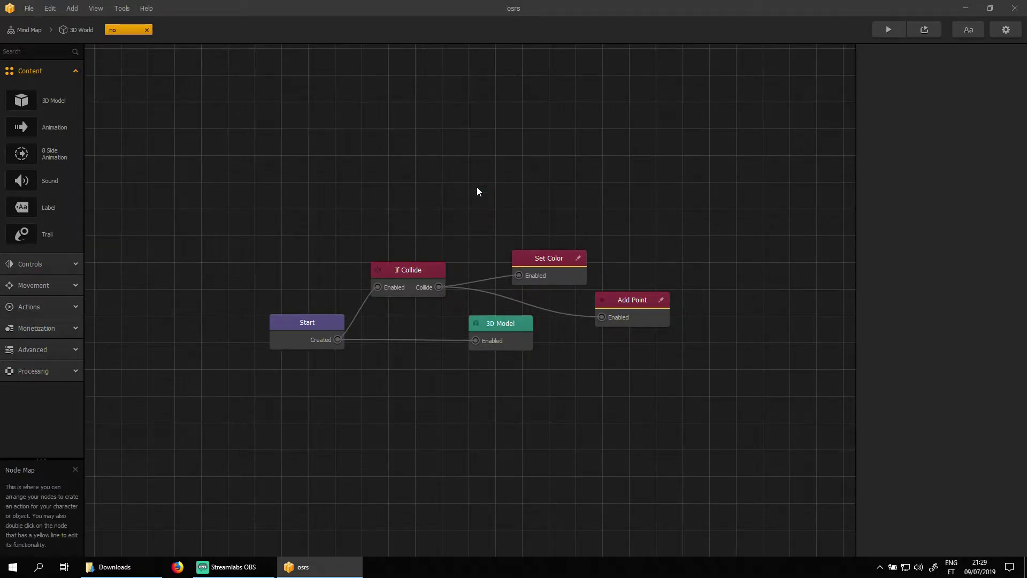
left_click(69, 31)
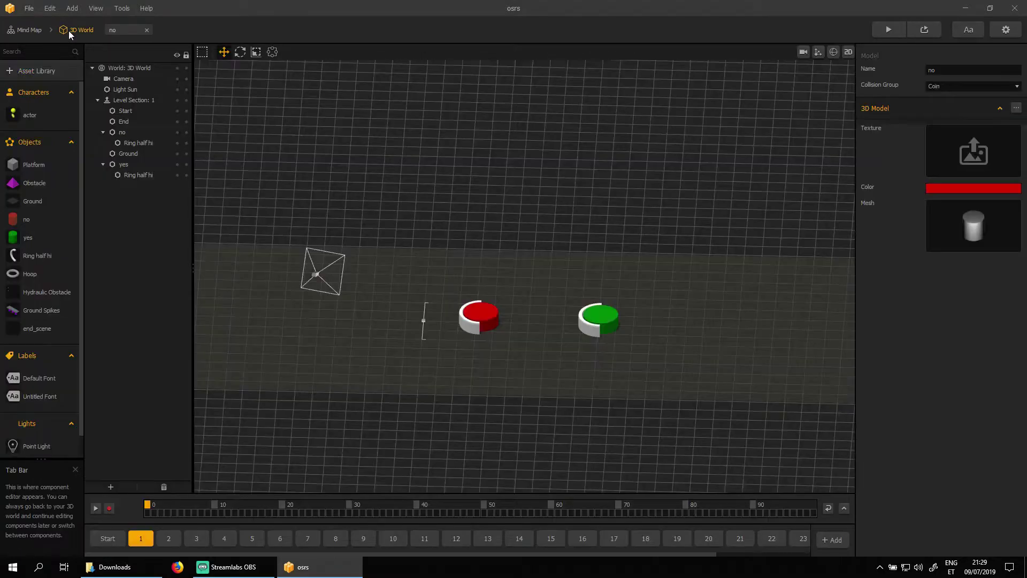
left_click(43, 71)
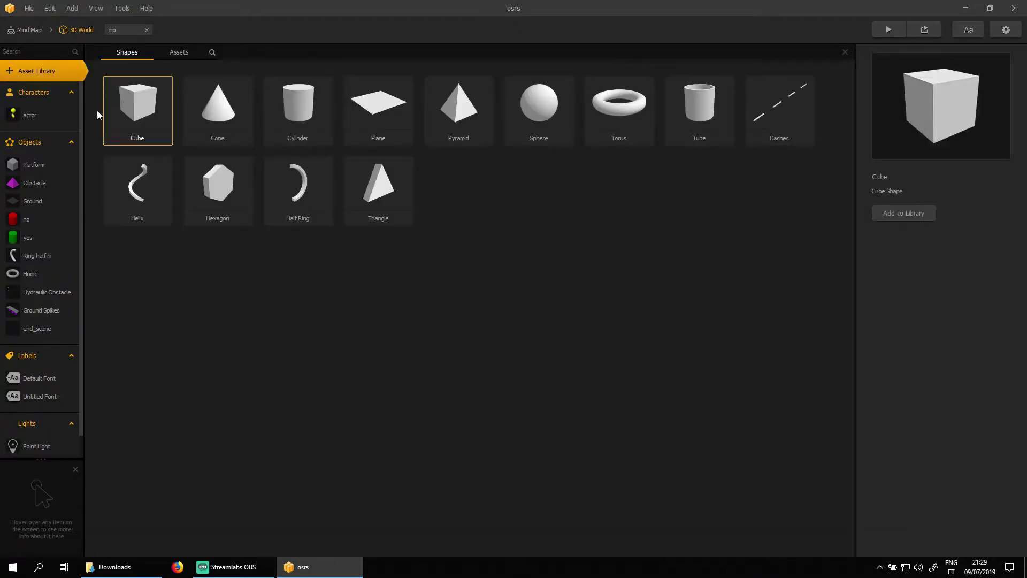
double_click(139, 105)
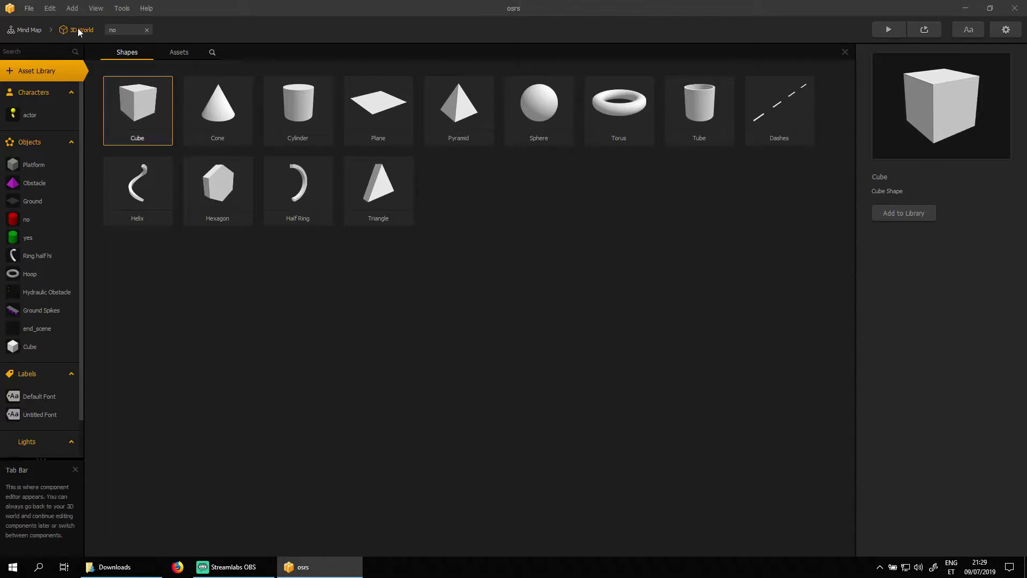
left_click(33, 349)
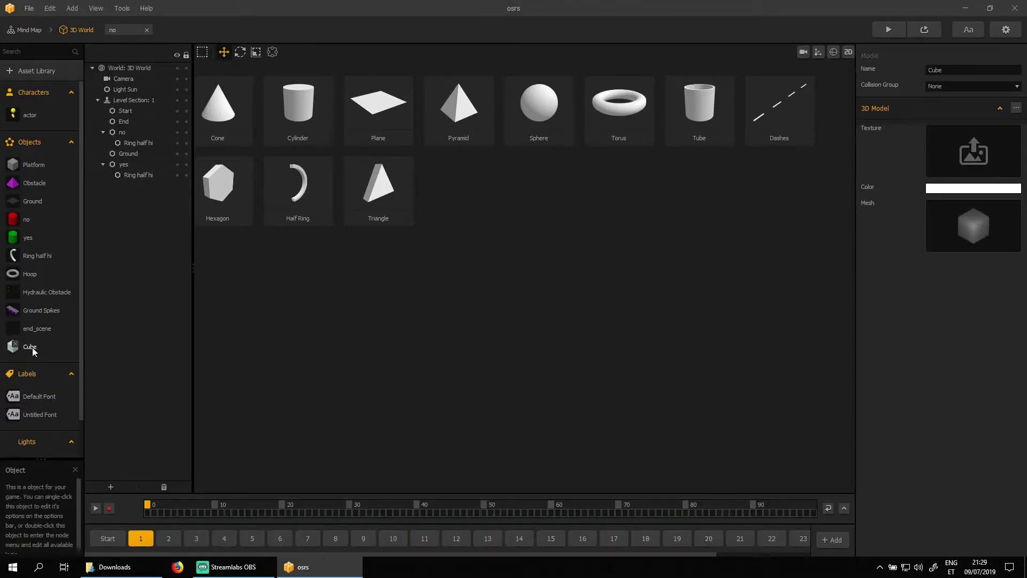
mouse_move(1012, 210)
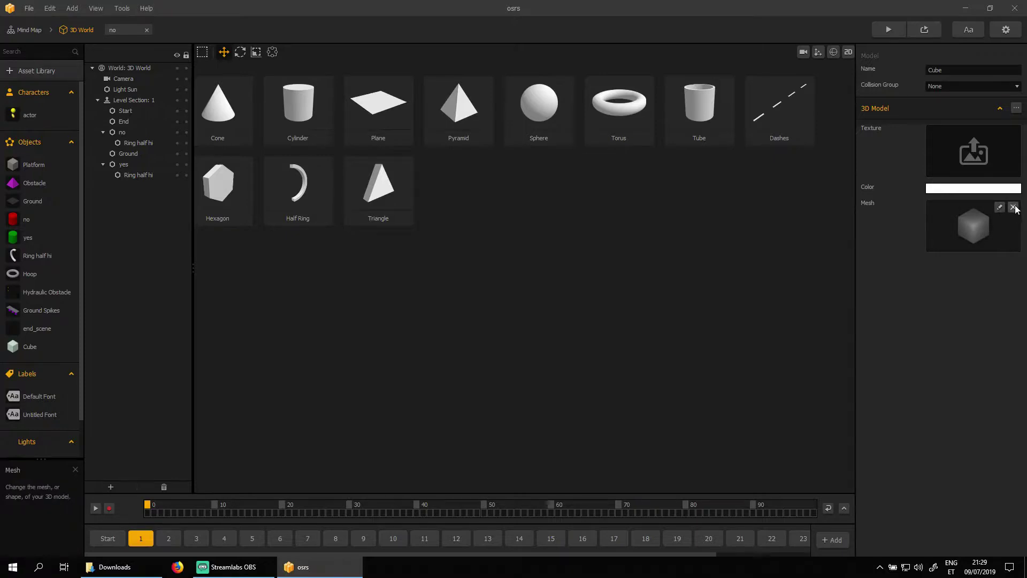
left_click(1013, 208)
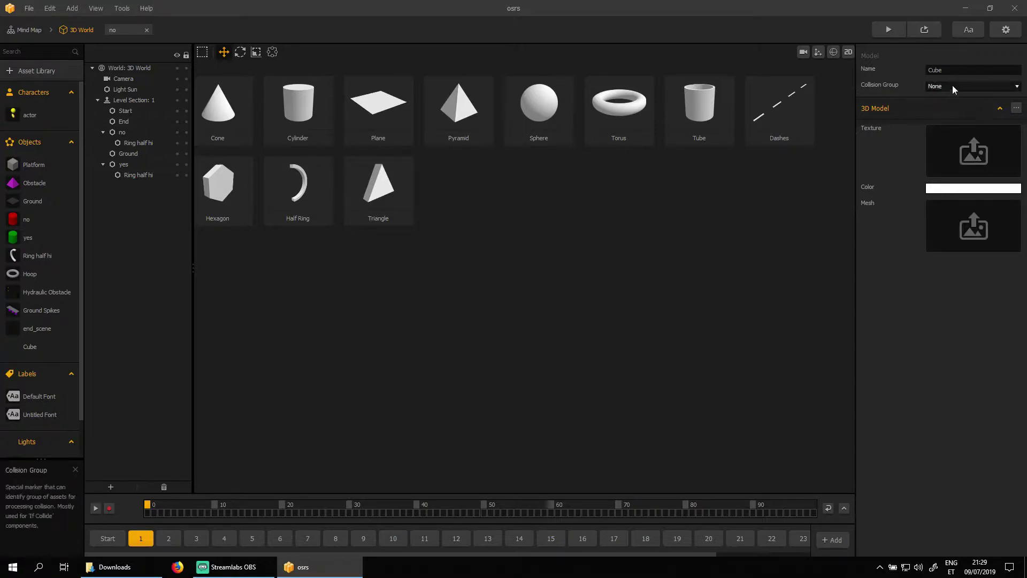
Rename the Cube to sound_no and open its node map
left_click(958, 70)
type("sound")
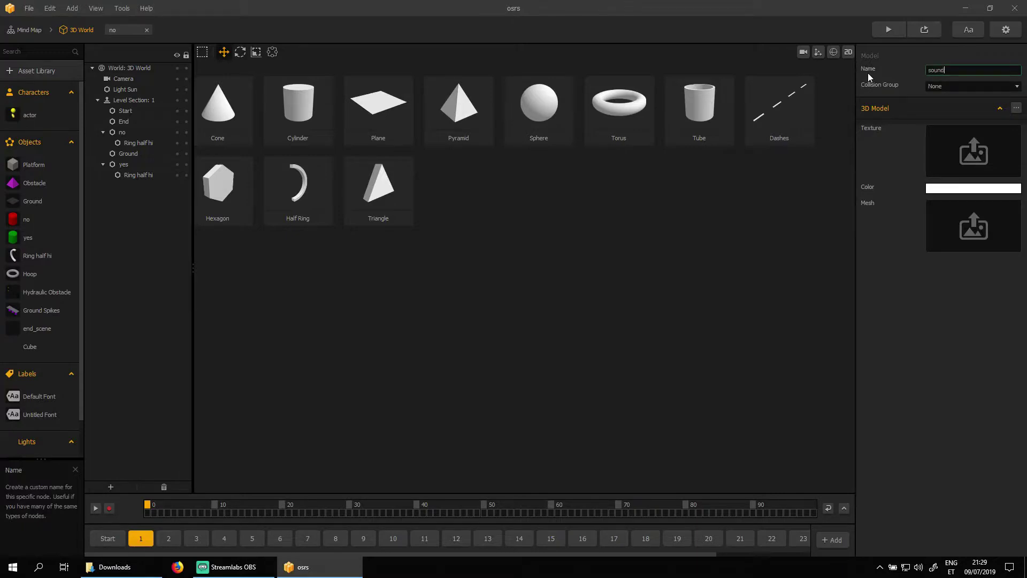
type("_no")
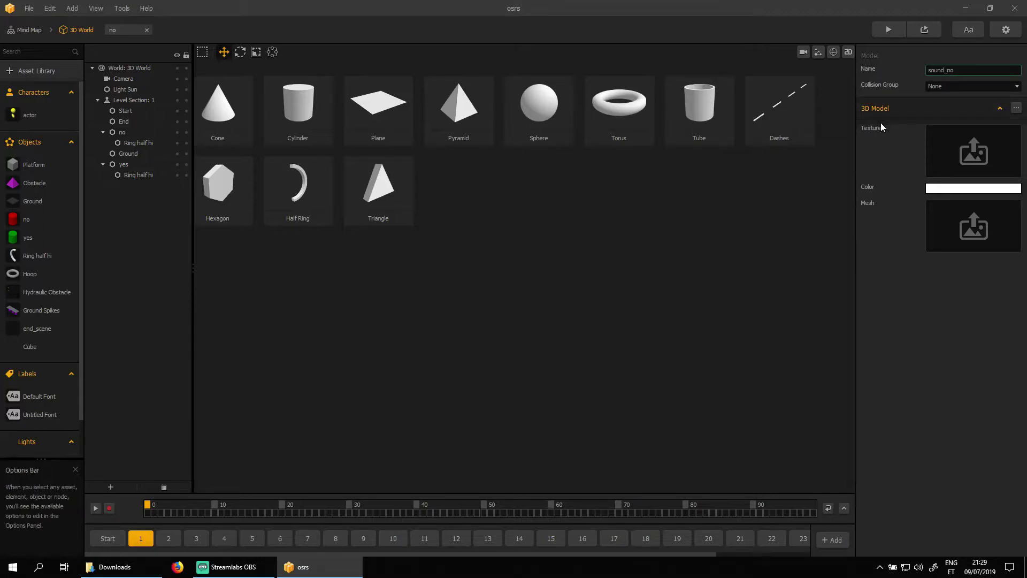
left_click(950, 330)
double_click(39, 349)
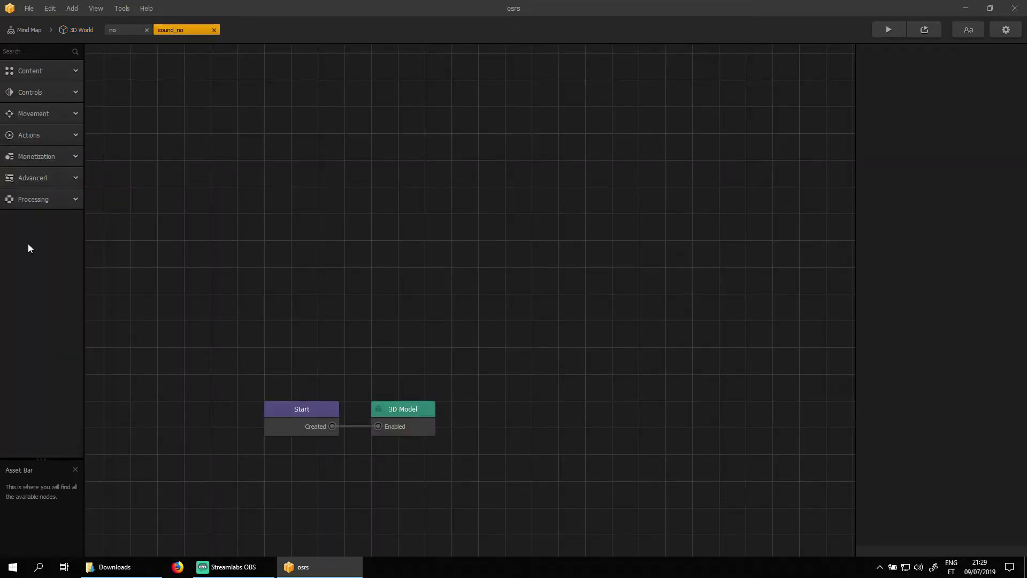
Add a Sound node to sound_no, triggered by Start's Created output, playing noo.mp3
left_click(32, 71)
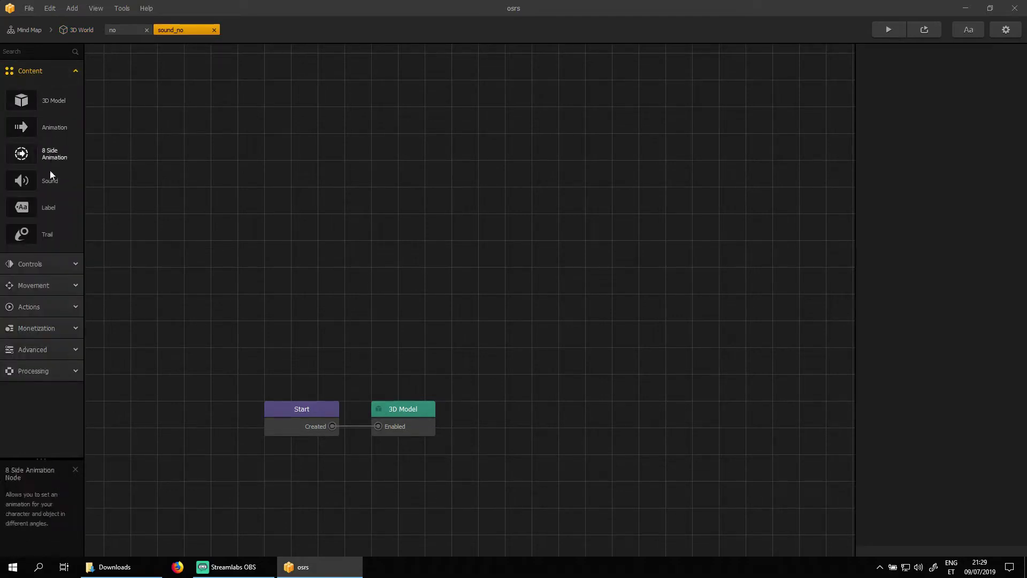
left_click_drag(50, 181, 375, 292)
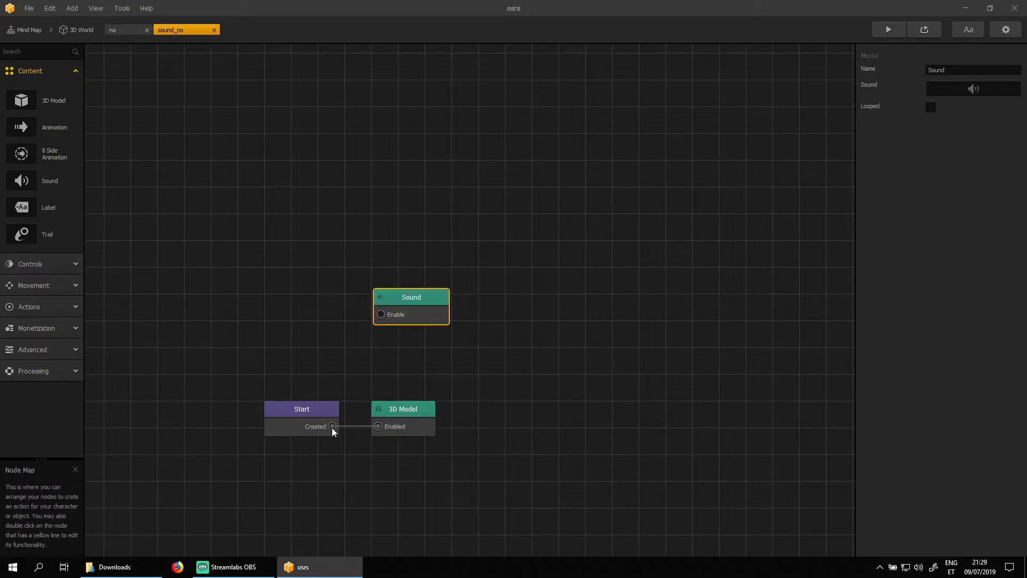
left_click_drag(332, 426, 380, 315)
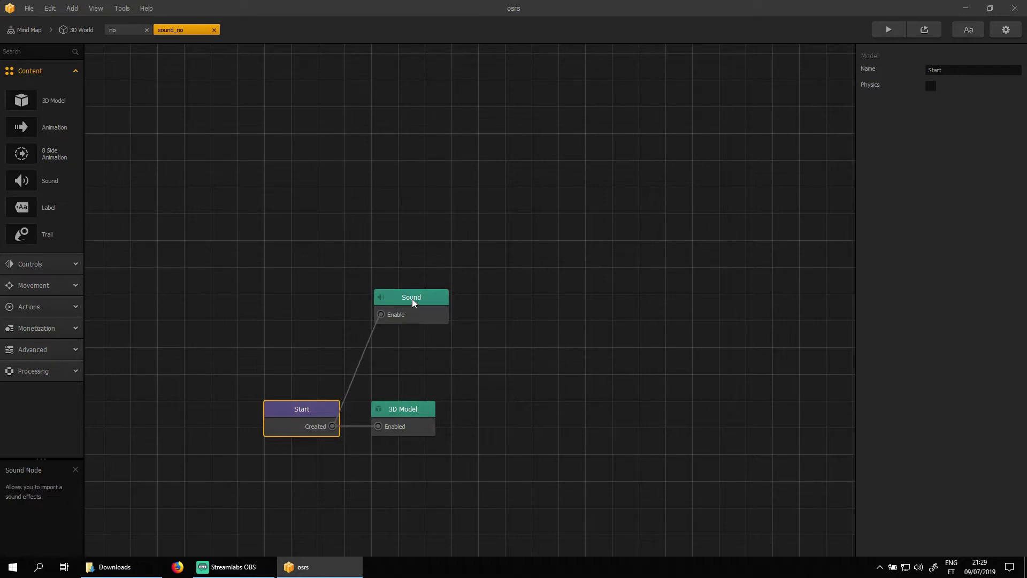
left_click(414, 301)
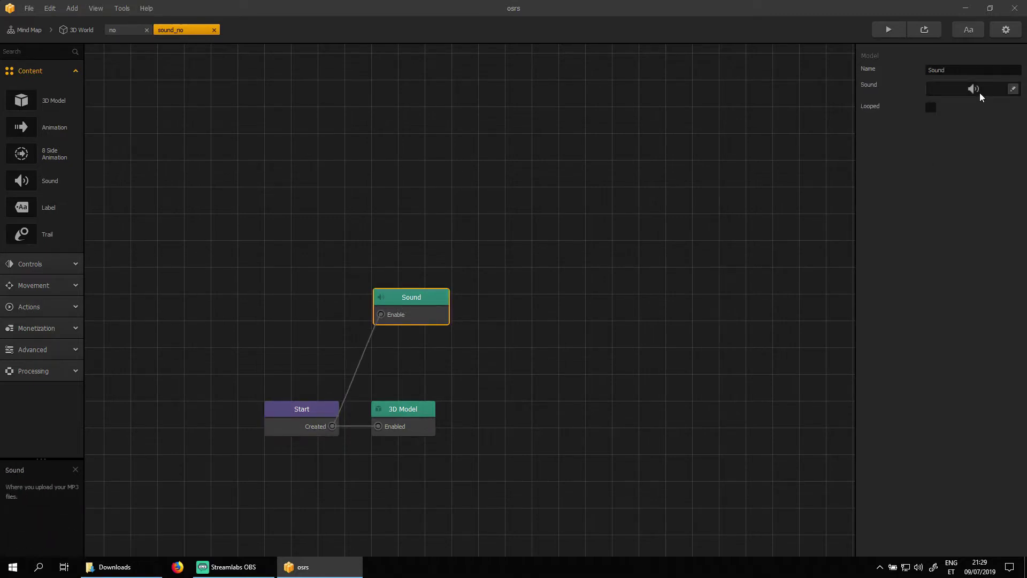
left_click(1009, 91)
left_click(962, 111)
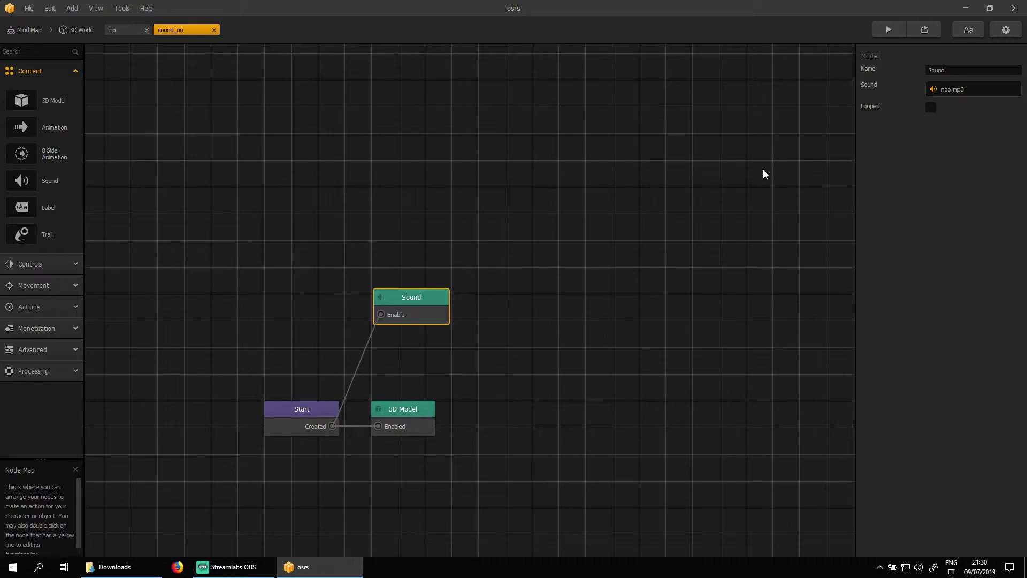
left_click(76, 31)
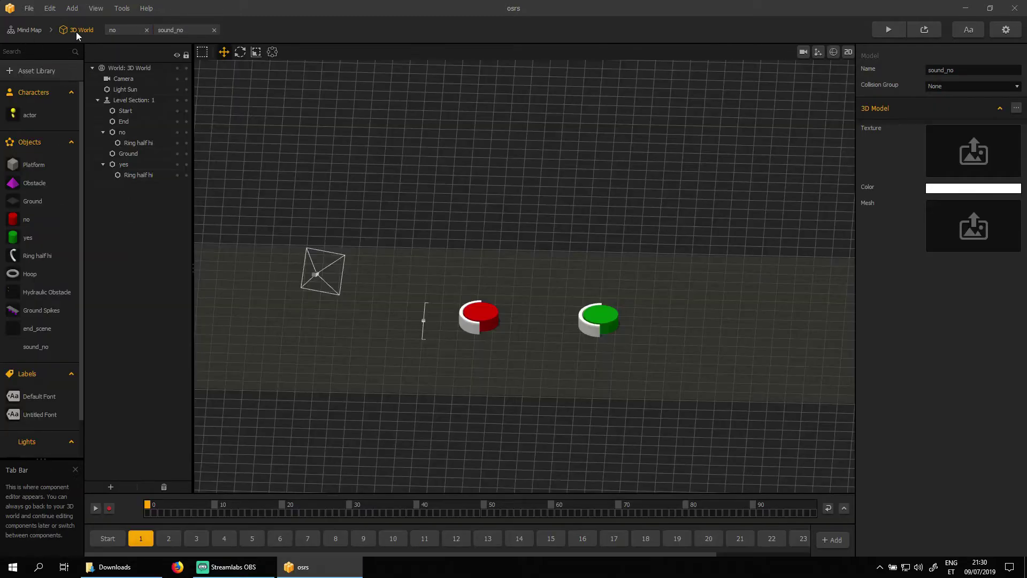
Add a Spawn node above If Collide in the no object's map, fired by its Collide output
double_click(26, 220)
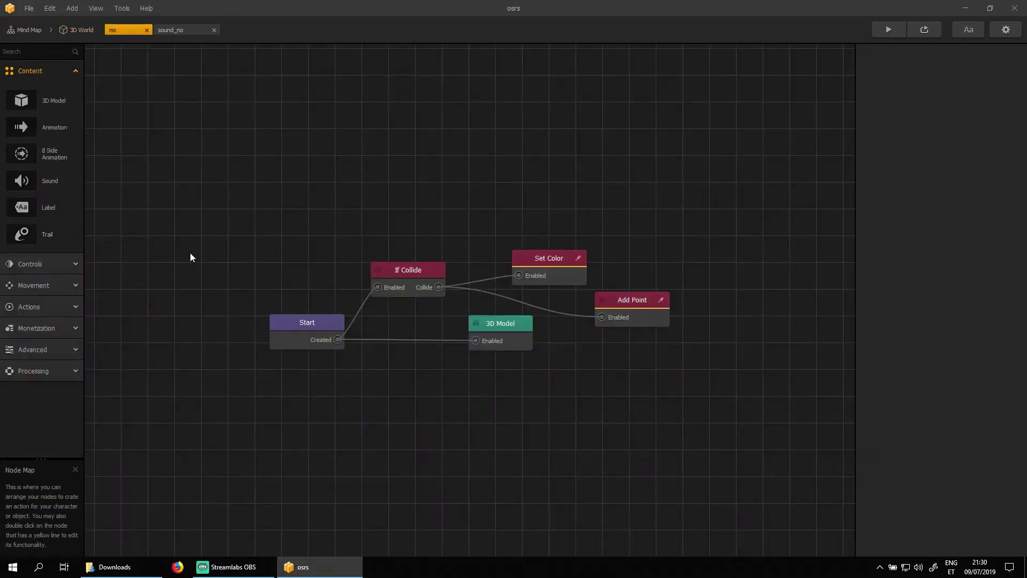
left_click(50, 307)
left_click_drag(53, 416, 392, 293)
left_click_drag(477, 207, 489, 196)
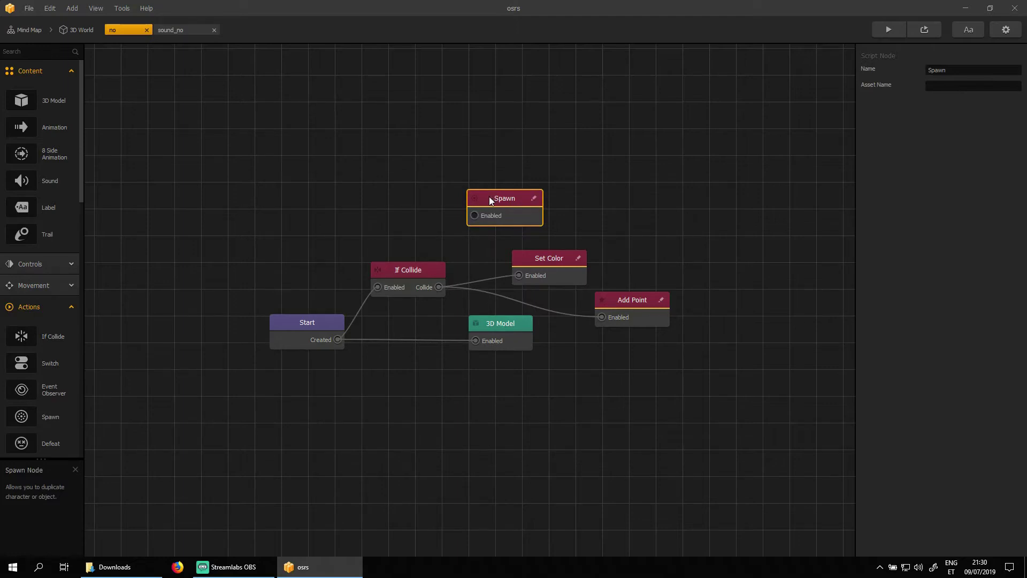
left_click_drag(439, 286, 474, 215)
Set the Spawn node's Asset Name to sound_no and run the game preview
left_click(490, 199)
left_click(942, 86)
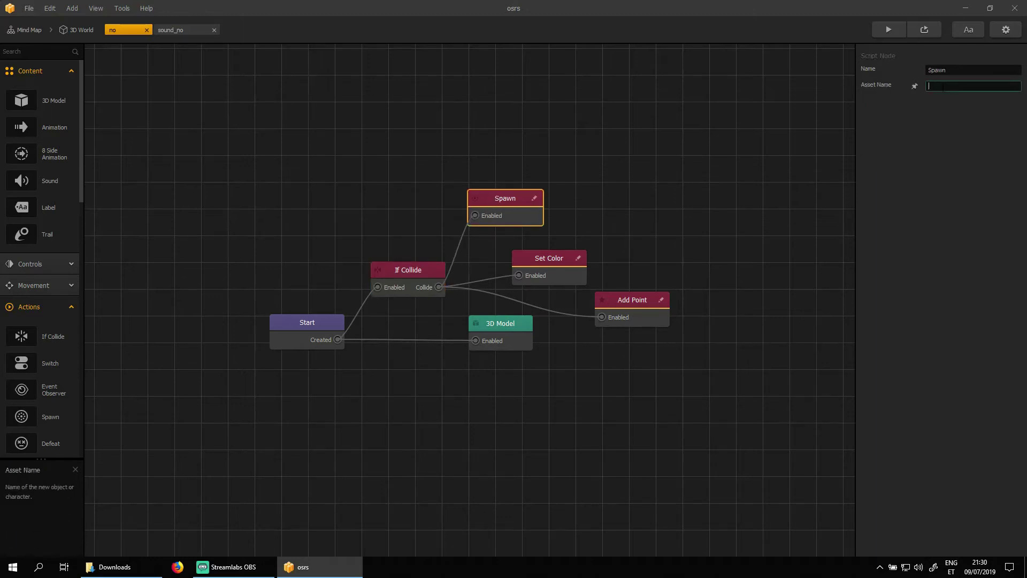
type("sound_no")
left_click(947, 150)
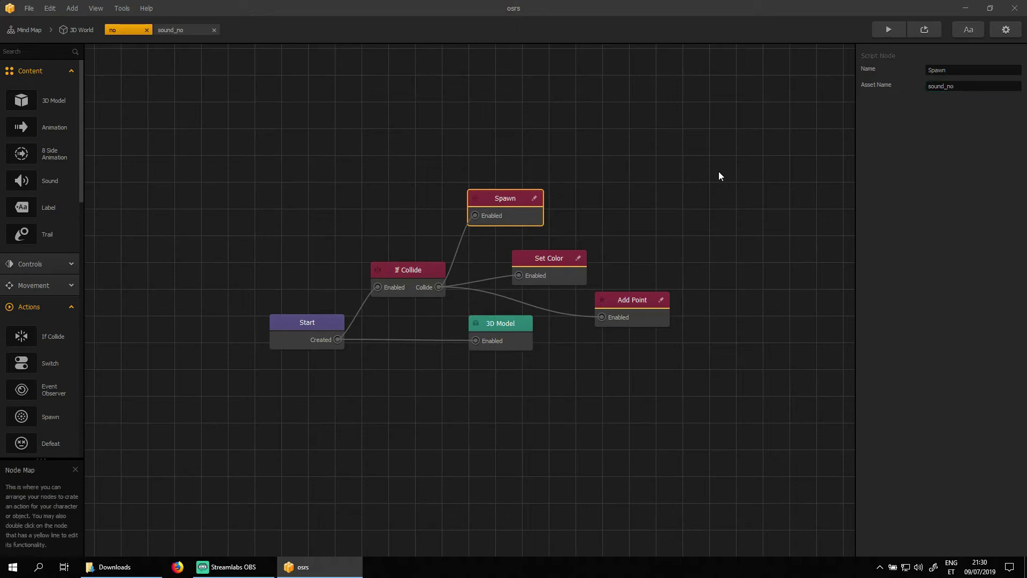
left_click(880, 33)
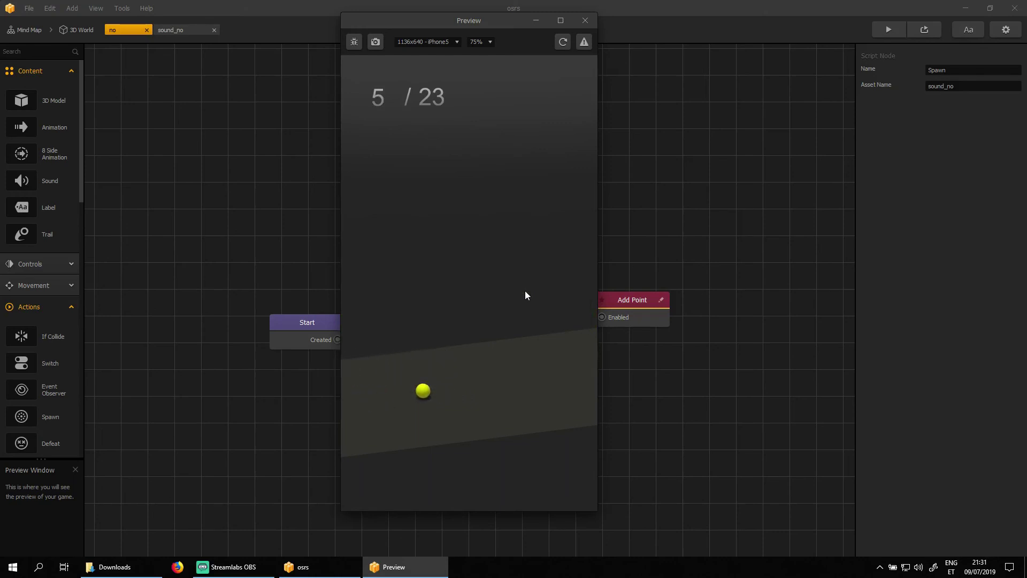
left_click(525, 292)
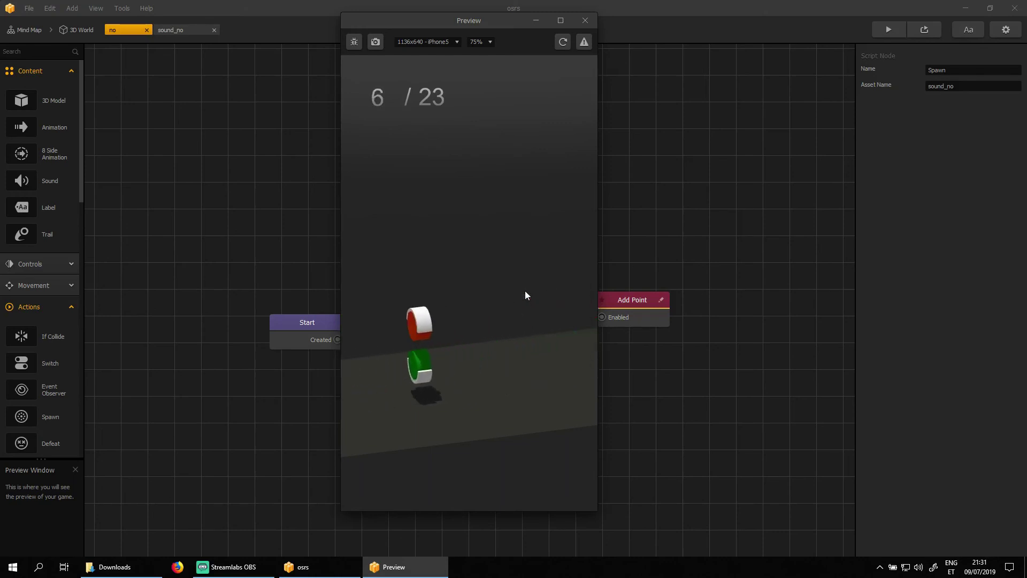
left_click(584, 21)
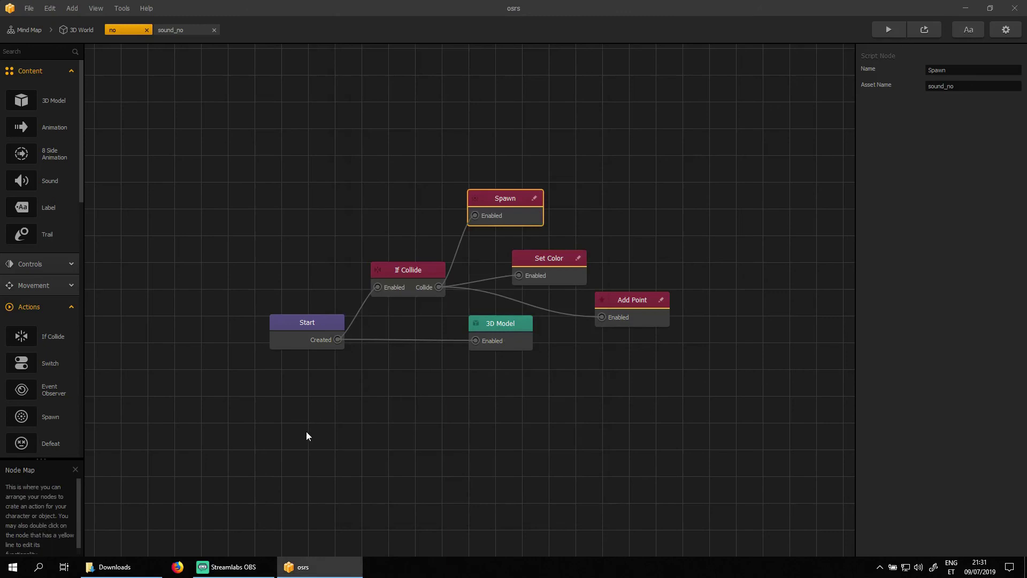